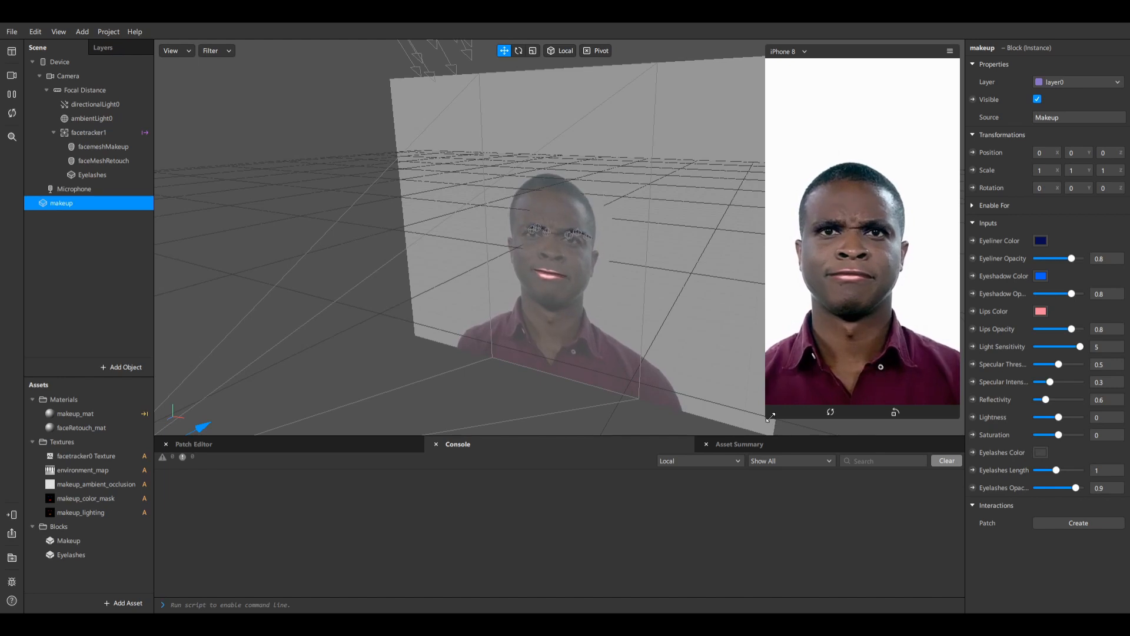
# - Enlarge the iPhone 8 preview and set the makeup block's Eyeliner Opacity to 1
pyautogui.moveTo(770, 417); pyautogui.dragTo(676, 579)
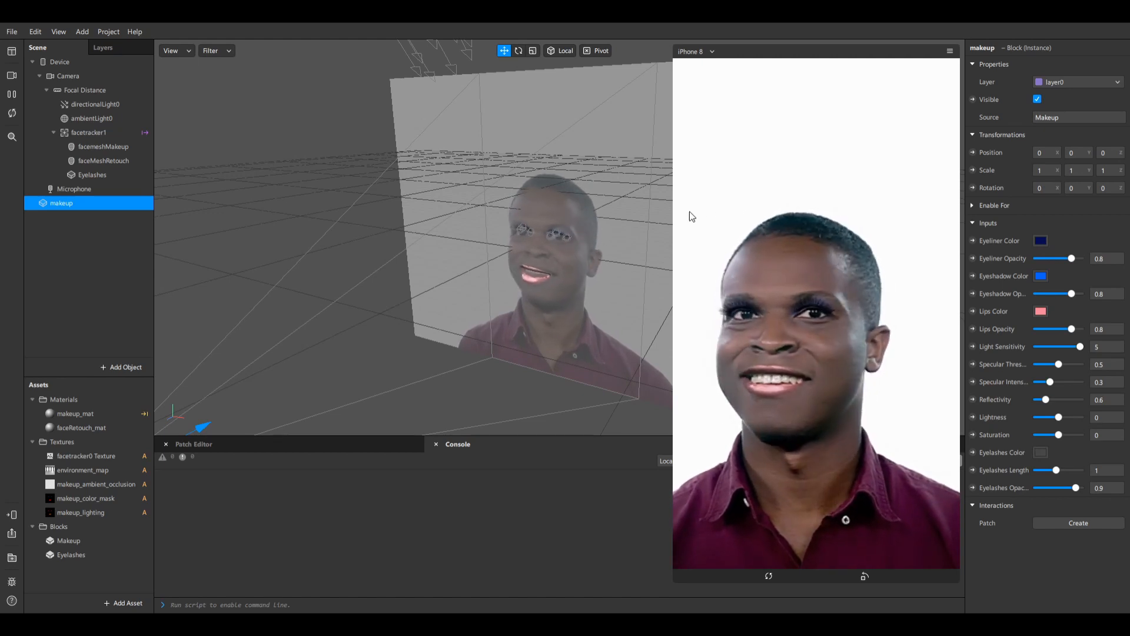
pyautogui.click(667, 213)
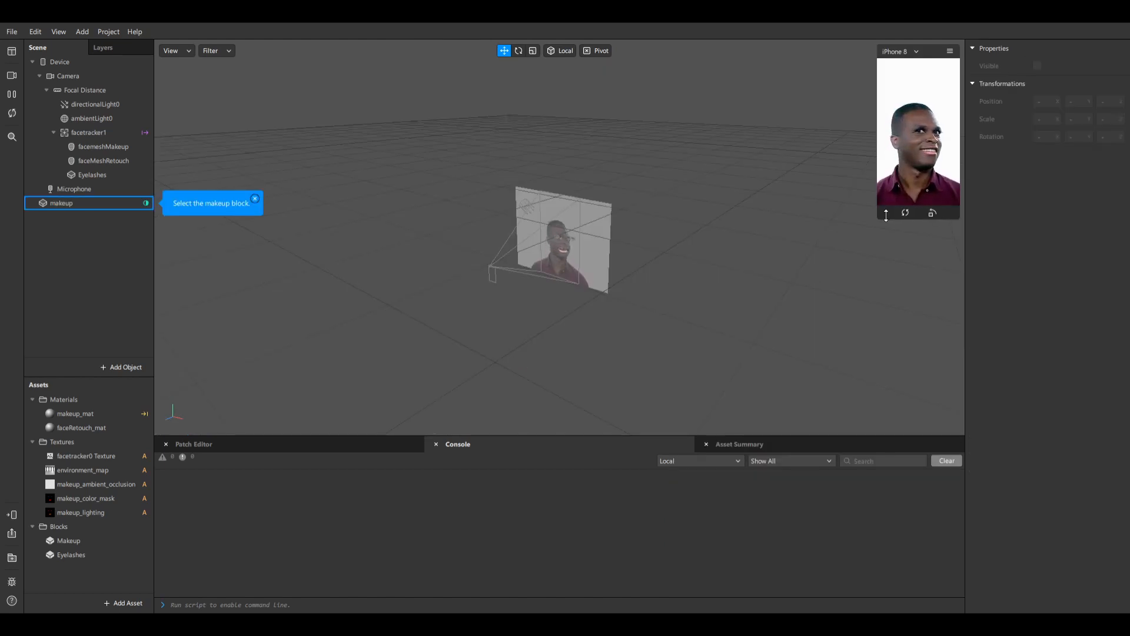
pyautogui.moveTo(883, 217); pyautogui.dragTo(831, 414)
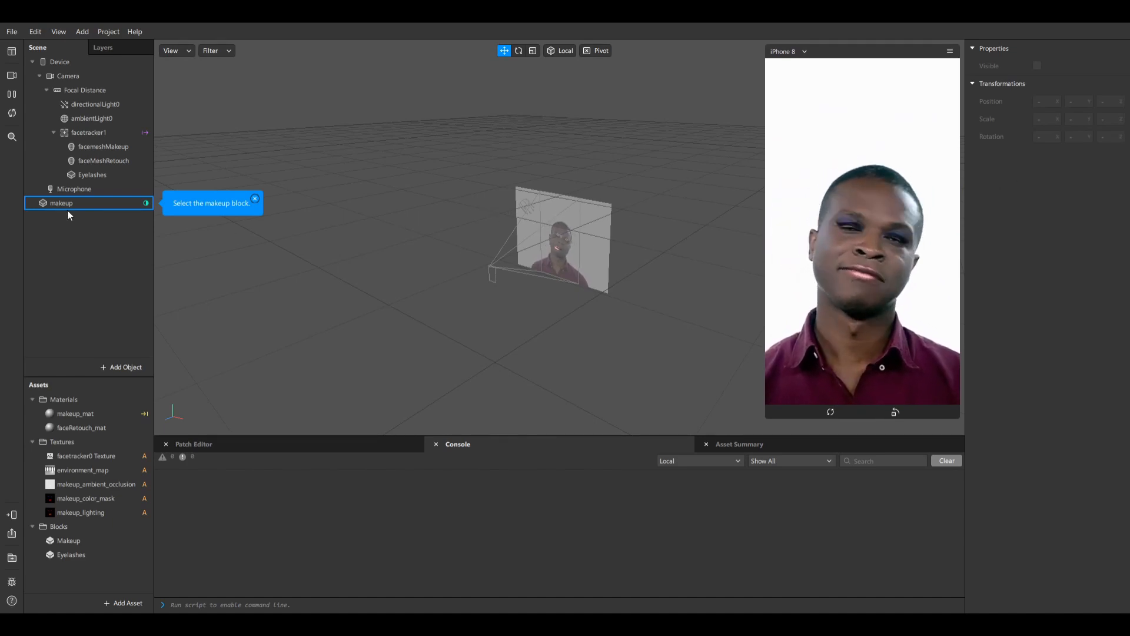
pyautogui.click(95, 202)
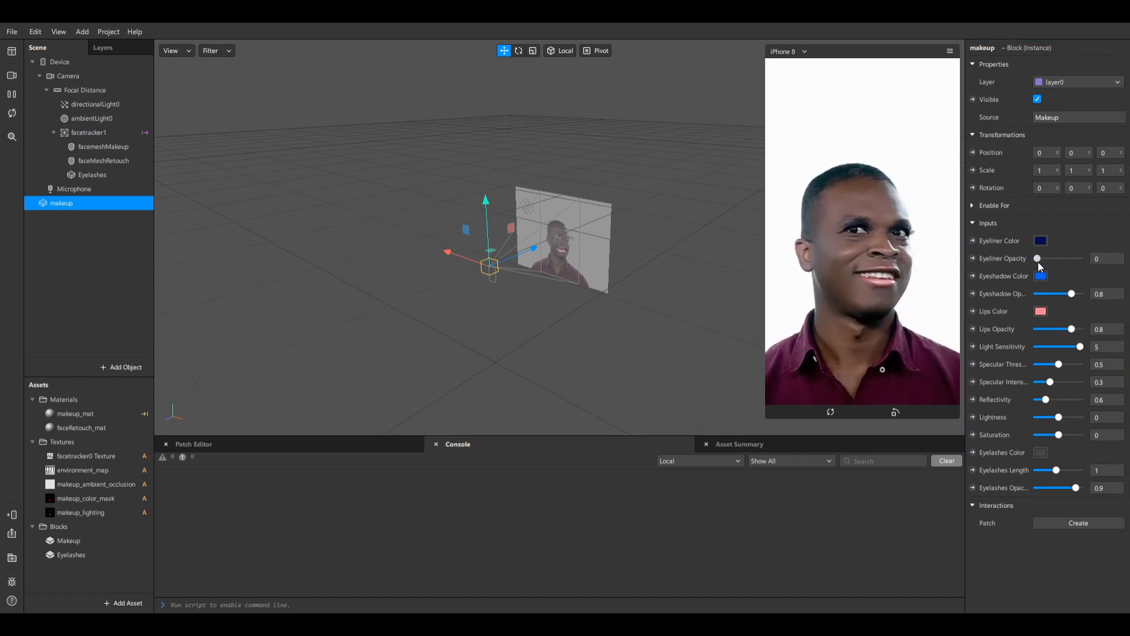
pyautogui.moveTo(1063, 259); pyautogui.dragTo(1090, 257)
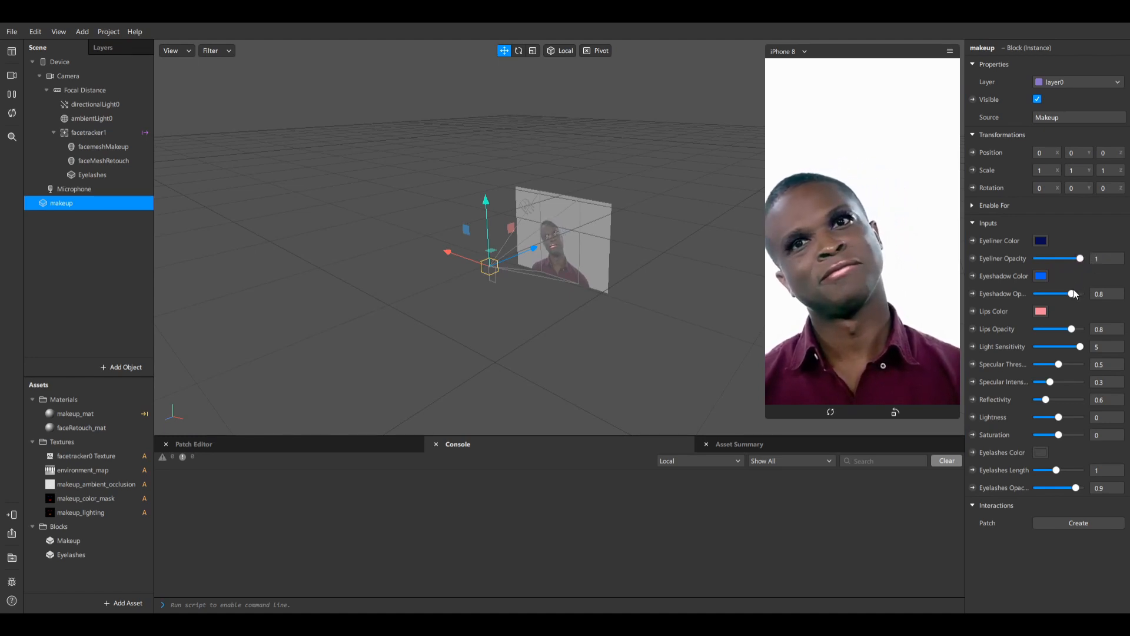
# - Enlarge the phone preview further and set the makeup block's Eyeshadow Opacity to 1
pyautogui.moveTo(775, 419); pyautogui.dragTo(604, 612)
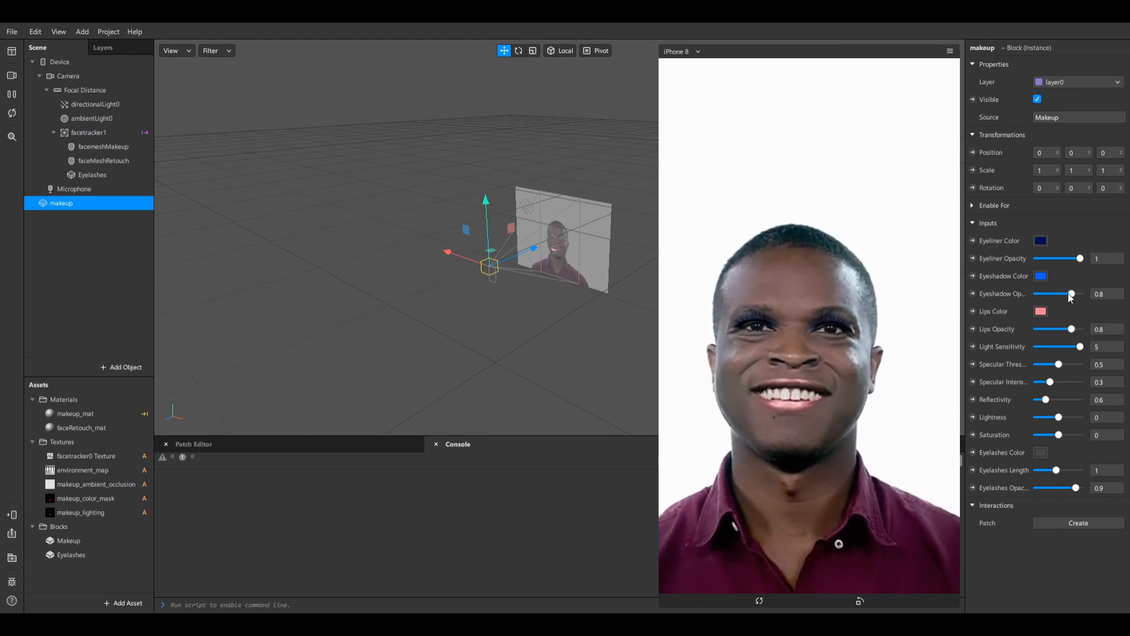
pyautogui.moveTo(1070, 294); pyautogui.dragTo(1047, 294)
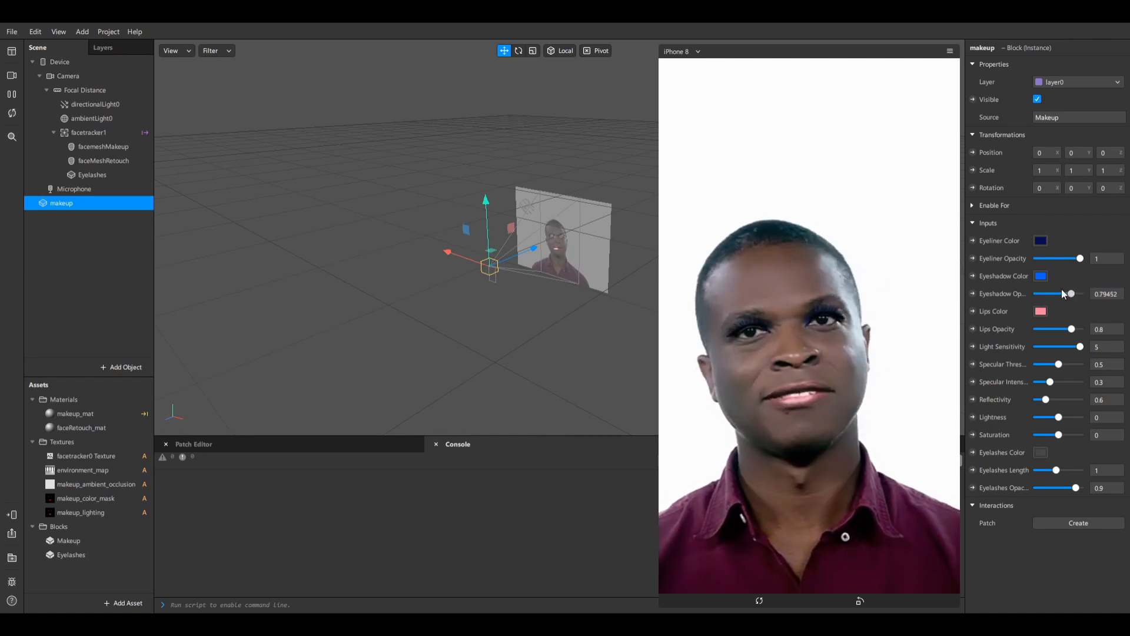
pyautogui.moveTo(1050, 290); pyautogui.dragTo(1090, 289)
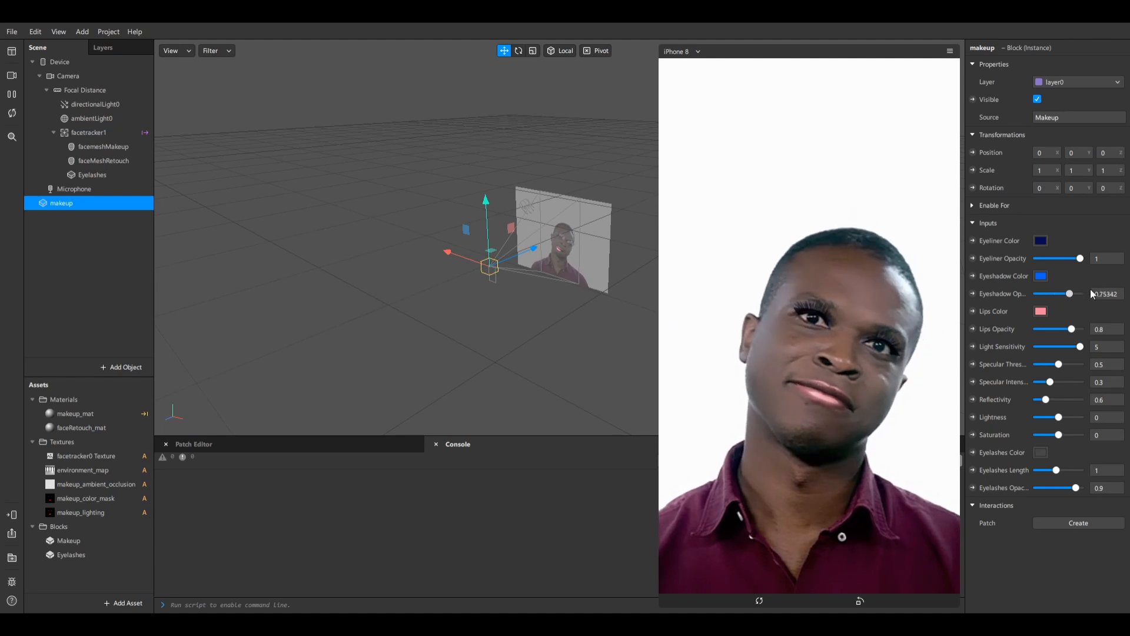
pyautogui.click(1043, 312)
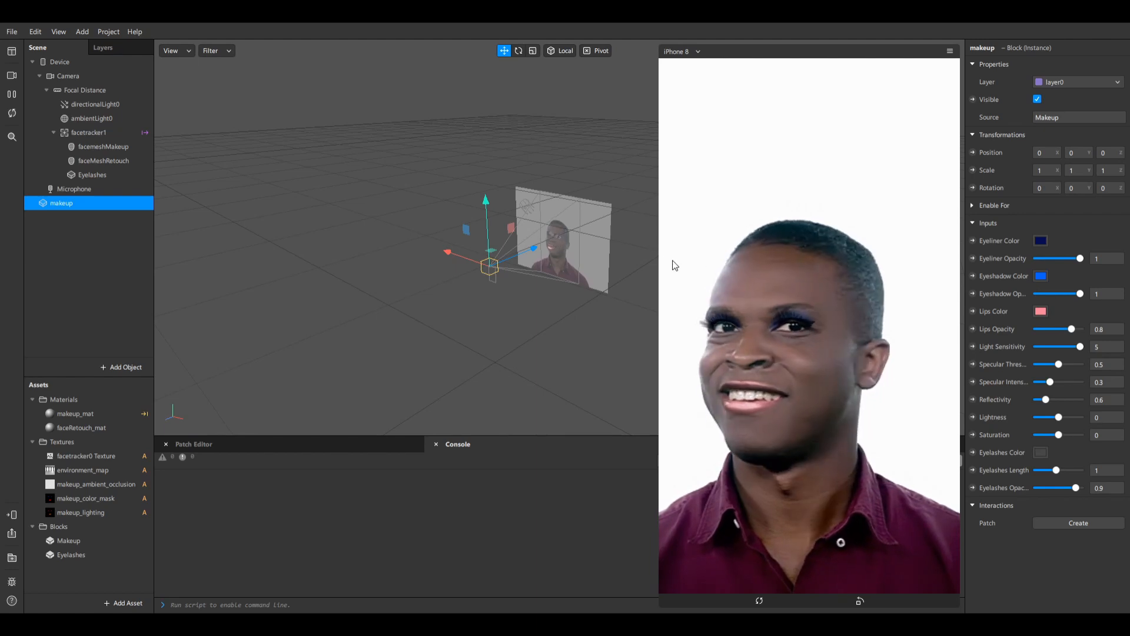
pyautogui.click(669, 259)
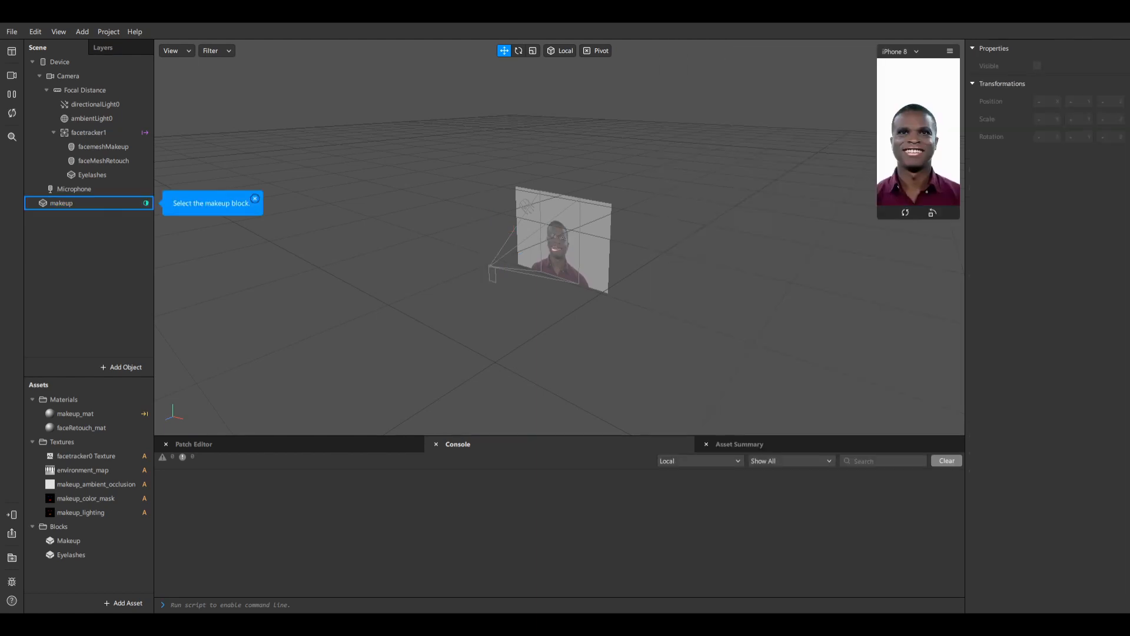
# - Select the makeup block, dismiss its hint and enlarge the iPhone 8 preview
pyautogui.click(77, 204)
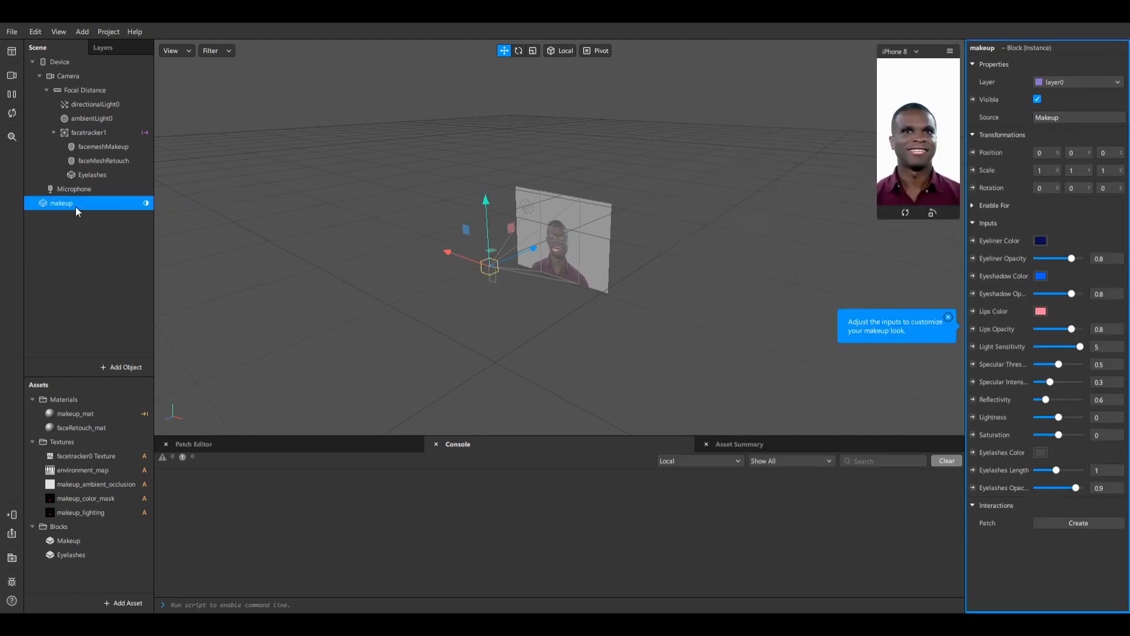
pyautogui.click(949, 319)
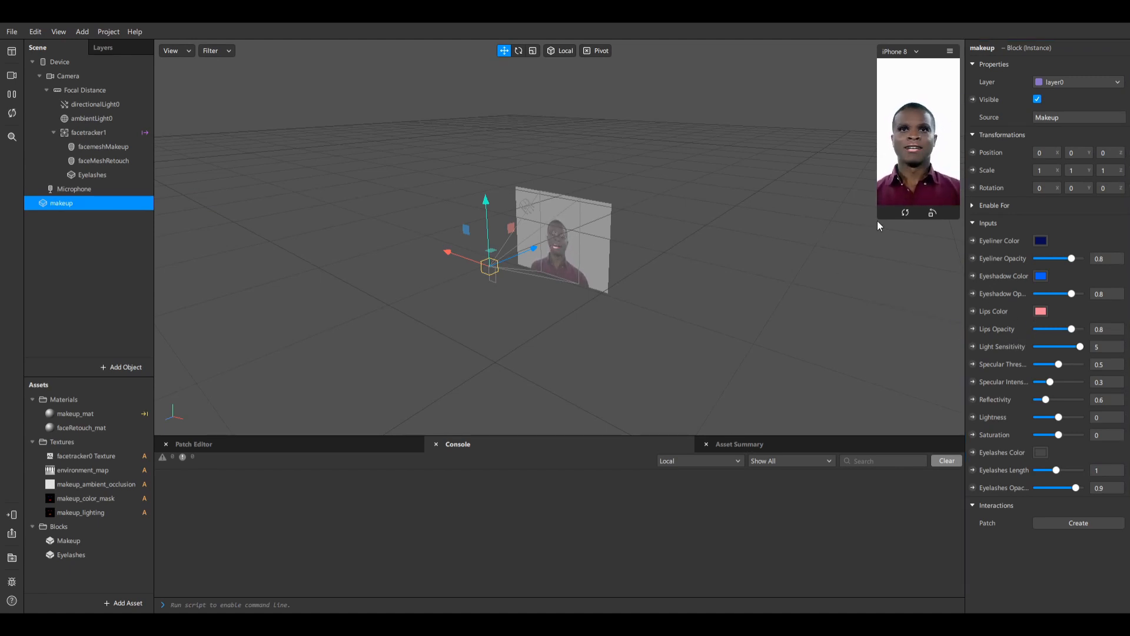
pyautogui.moveTo(877, 221); pyautogui.dragTo(651, 552)
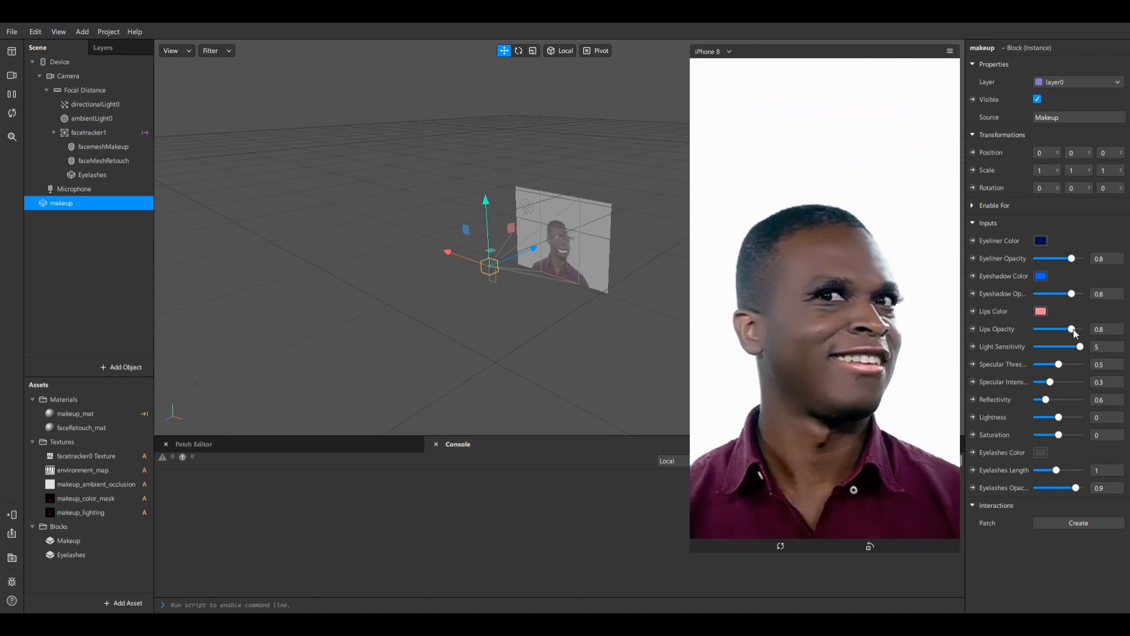
# - Set the makeup's Lips Opacity to 0.79452, Light Sensitivity to 3.9726, Specular Threshold to 0.73973 and Reflectivity to 1.15068
pyautogui.moveTo(1072, 329)
pyautogui.mouseDown()
pyautogui.moveTo(1054, 332)
pyautogui.moveTo(1072, 333)
pyautogui.mouseUp()
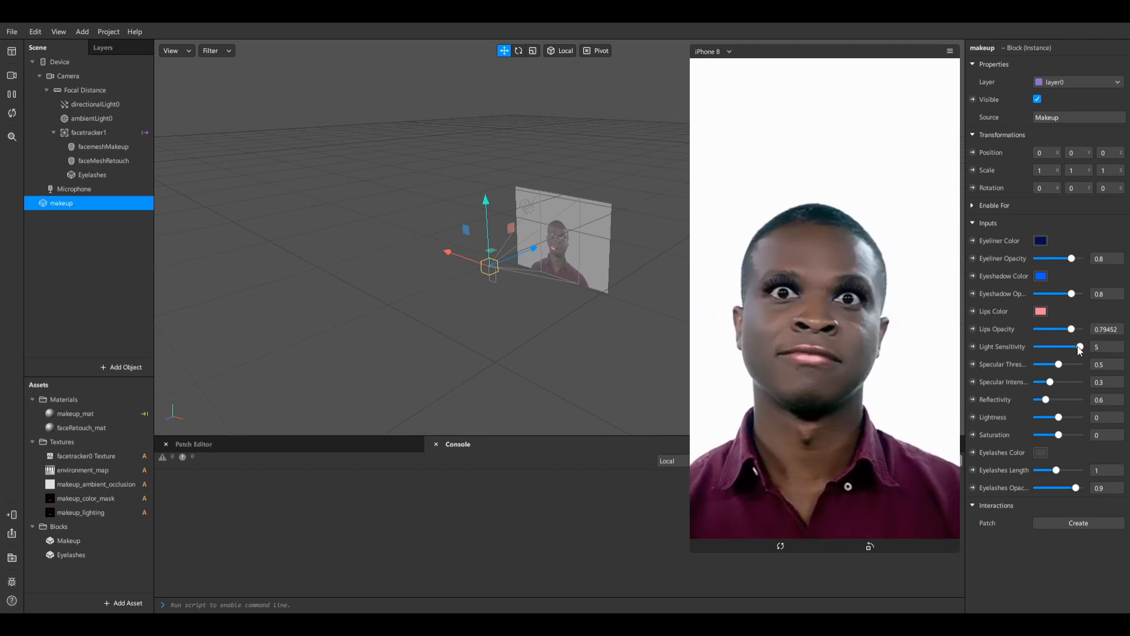
pyautogui.moveTo(1079, 347); pyautogui.dragTo(1052, 367)
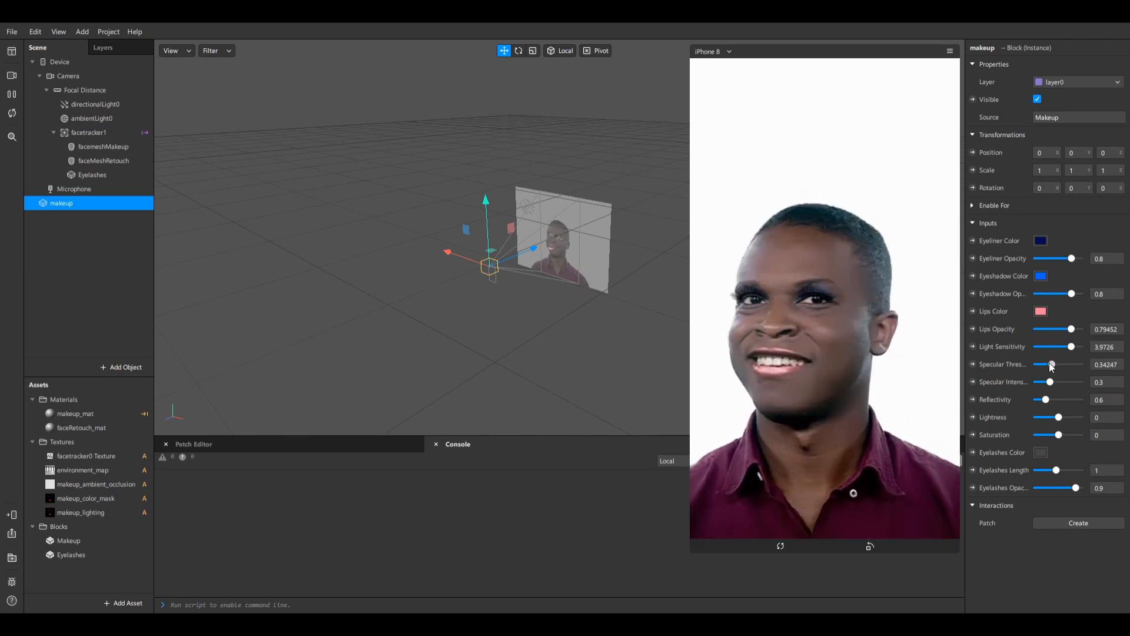
pyautogui.click(1069, 363)
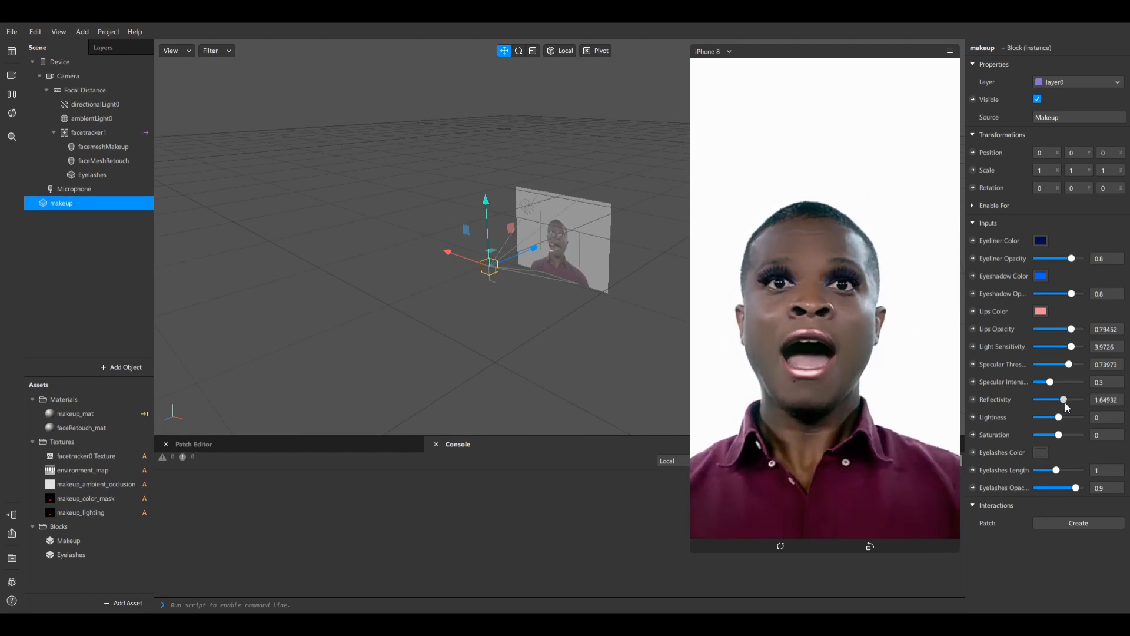
pyautogui.moveTo(1065, 402); pyautogui.dragTo(1077, 403)
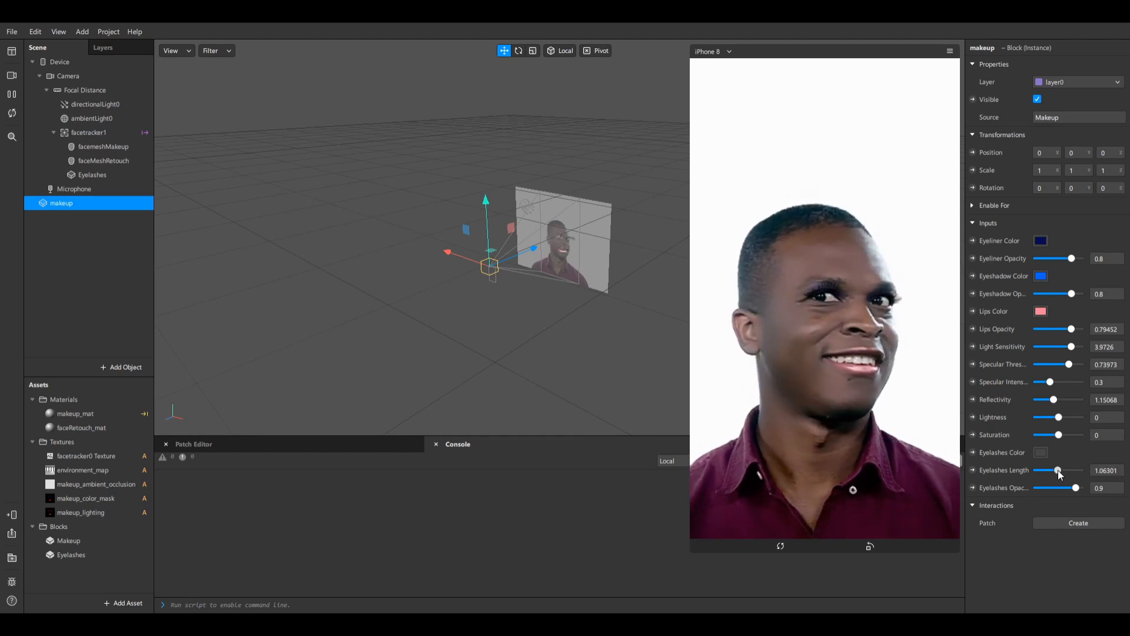
# - Set the makeup block's Eyelashes Length to 2 and examine the lashes up close
pyautogui.moveTo(1058, 470); pyautogui.dragTo(1081, 469)
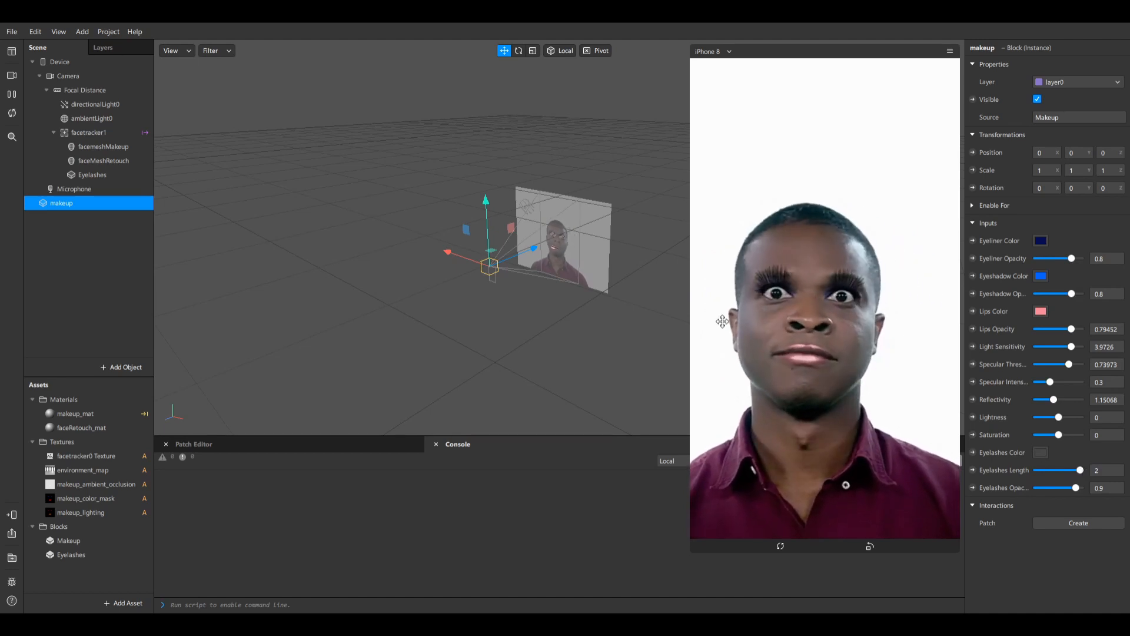
pyautogui.scroll(10, 572, 235)
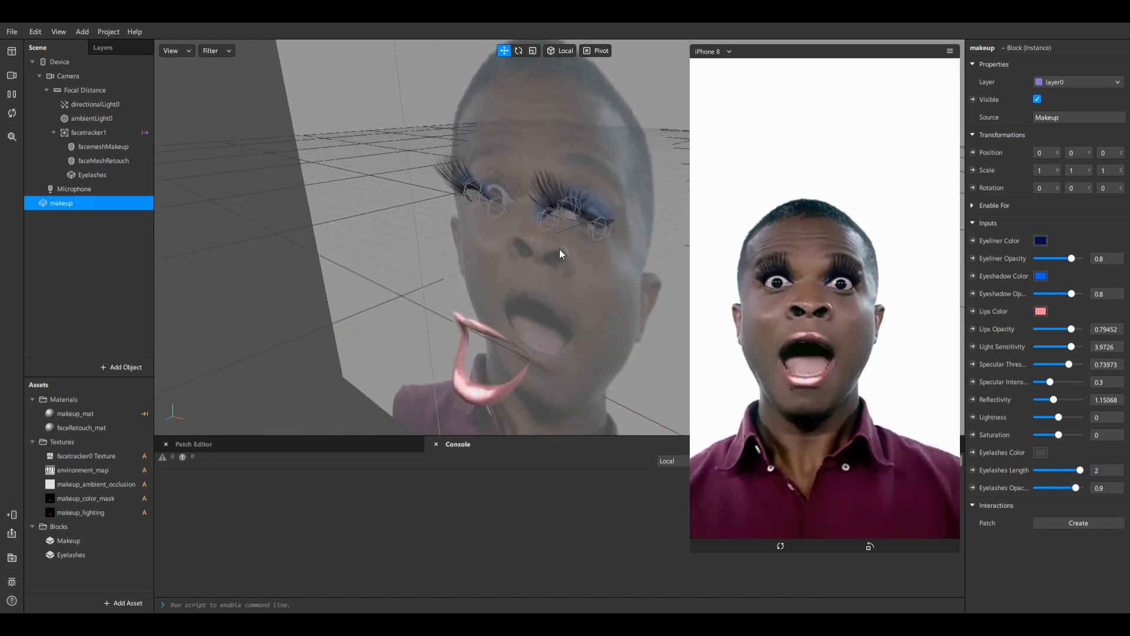
pyautogui.moveTo(591, 246); pyautogui.dragTo(624, 196, button='middle')
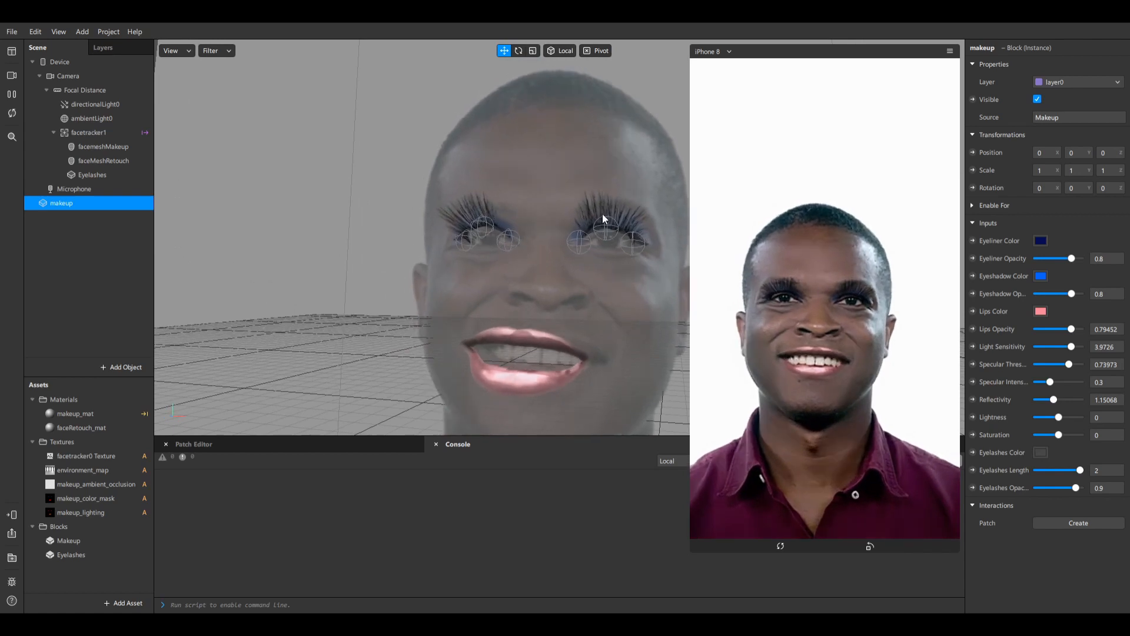
# - Try Eyelashes Length values of 5 and 0.2 on the makeup block, and return it to 2
pyautogui.click(1109, 469)
pyautogui.press('Return')
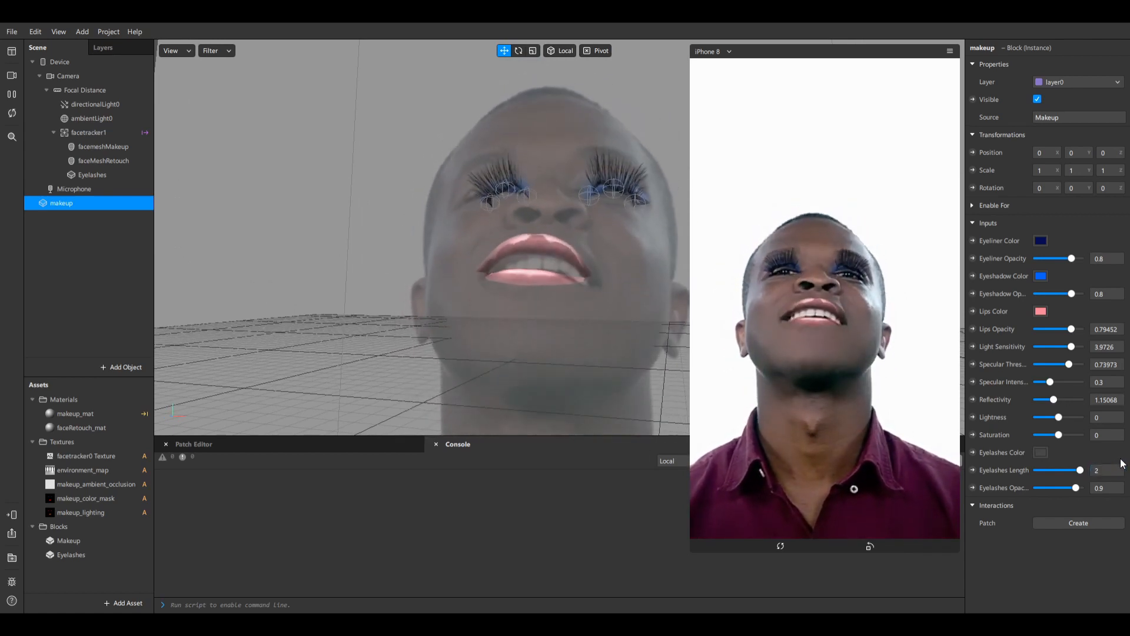
pyautogui.click(1108, 469)
pyautogui.write('5')
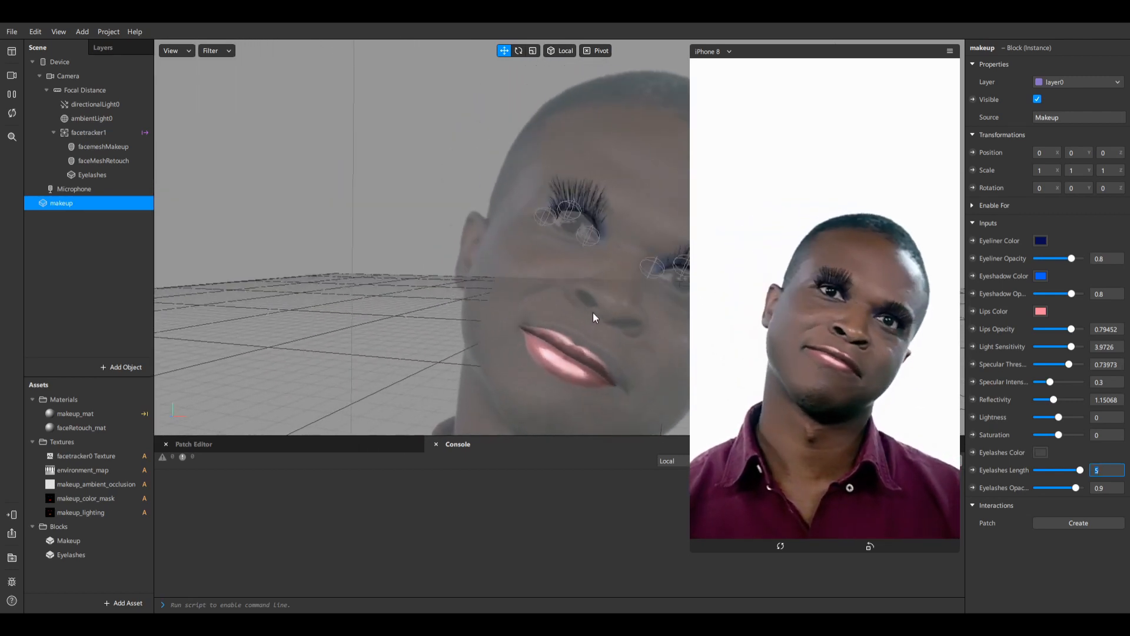
pyautogui.moveTo(1073, 468); pyautogui.dragTo(1025, 476)
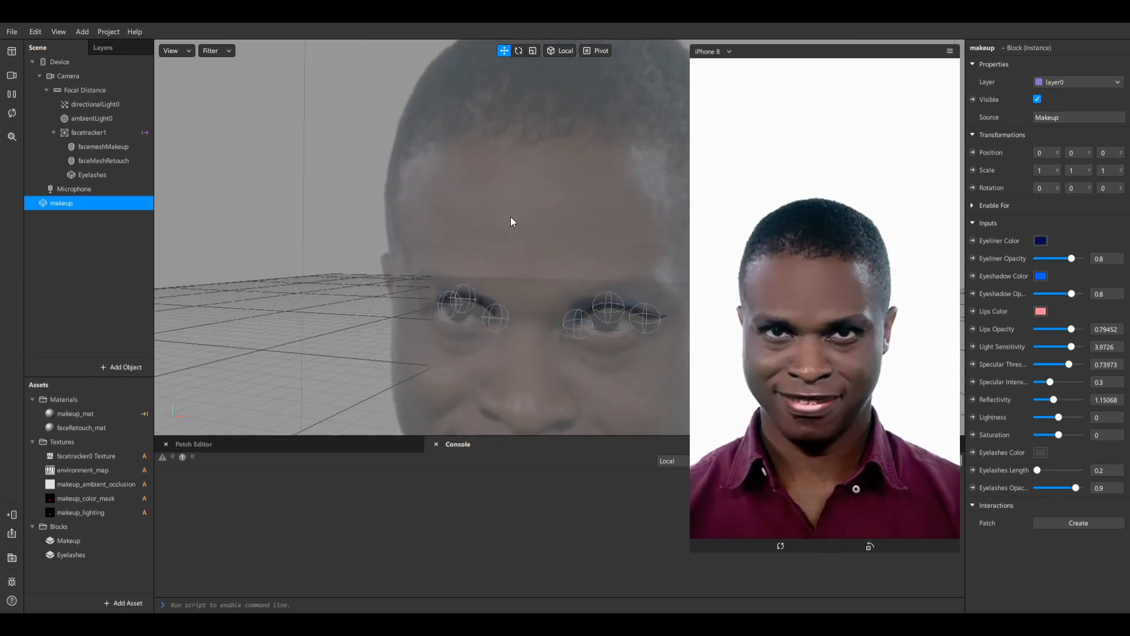
pyautogui.moveTo(1038, 470); pyautogui.dragTo(1081, 469)
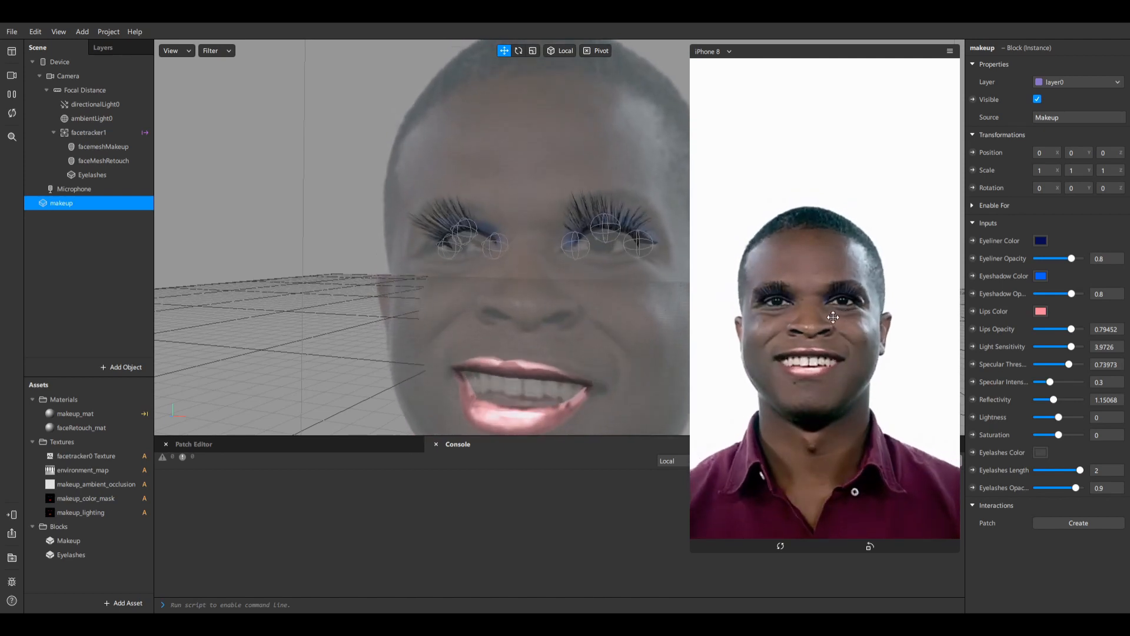
# - Inspect the makeup_color_mask texture and turn on No compression for the makeup_lighting texture
pyautogui.click(100, 498)
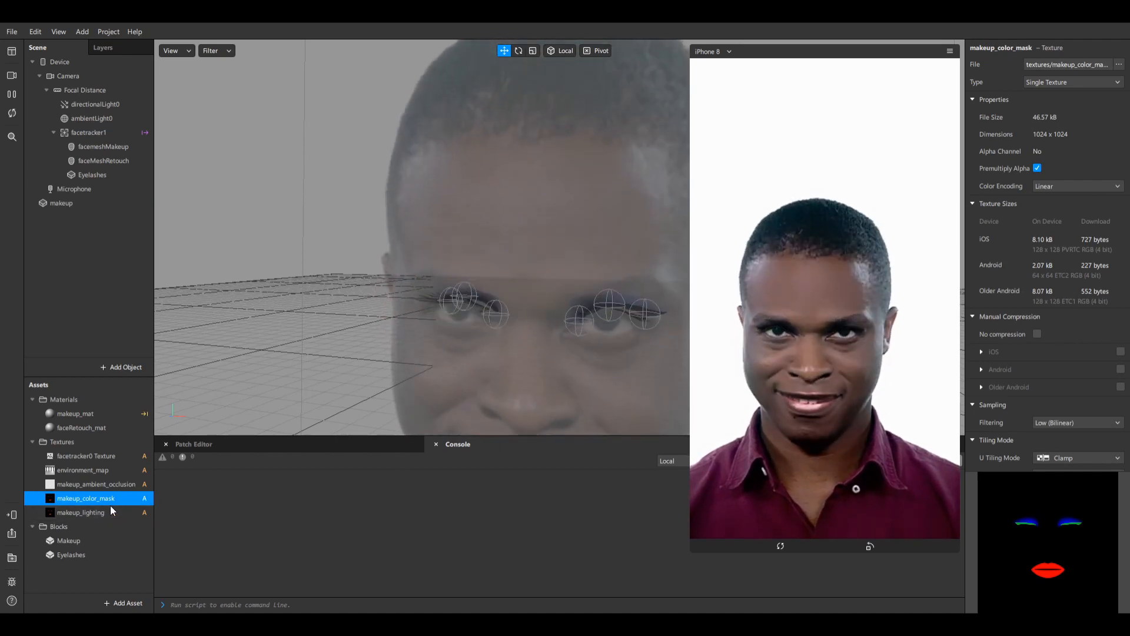
pyautogui.click(103, 512)
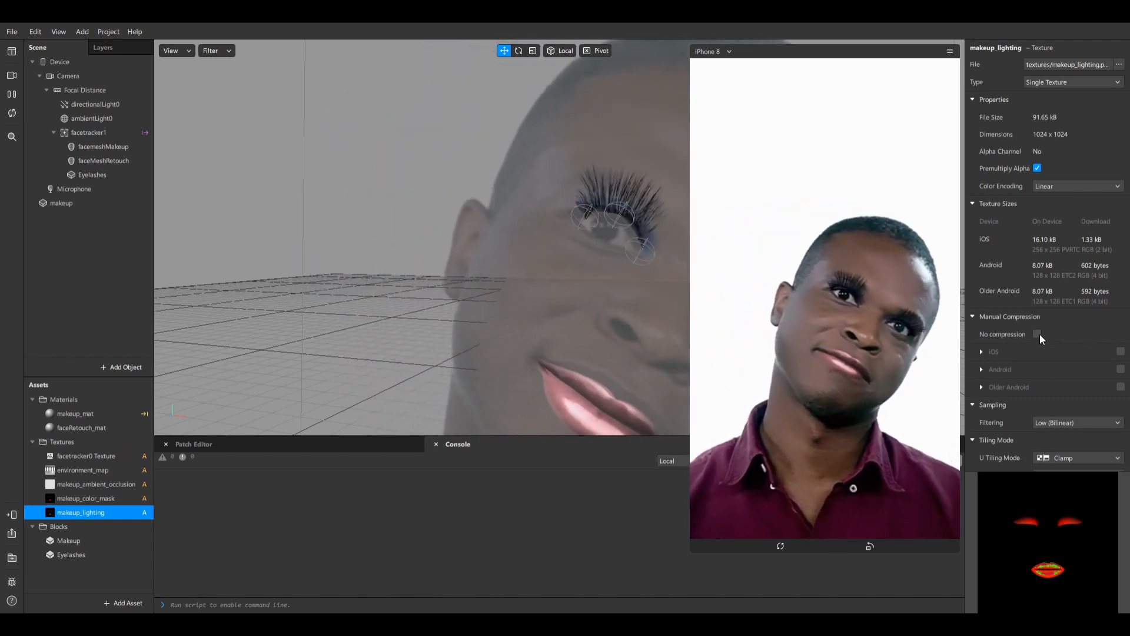
pyautogui.click(1037, 333)
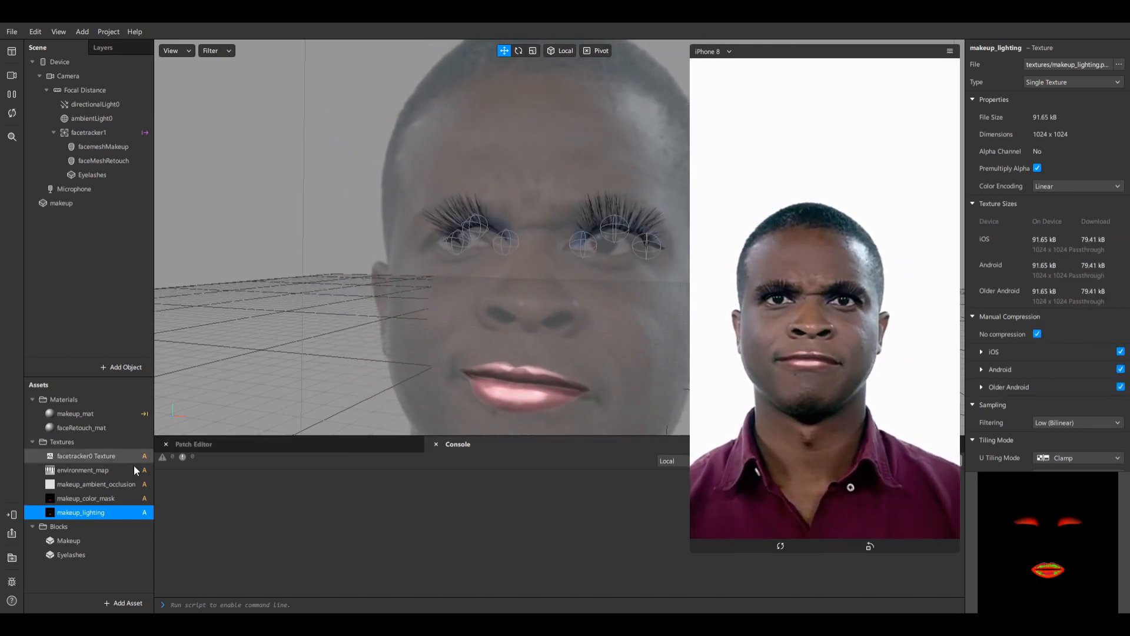
# - Turn on No compression for the makeup_color_mask texture, comparing its texture sizes with and without compression
pyautogui.click(100, 498)
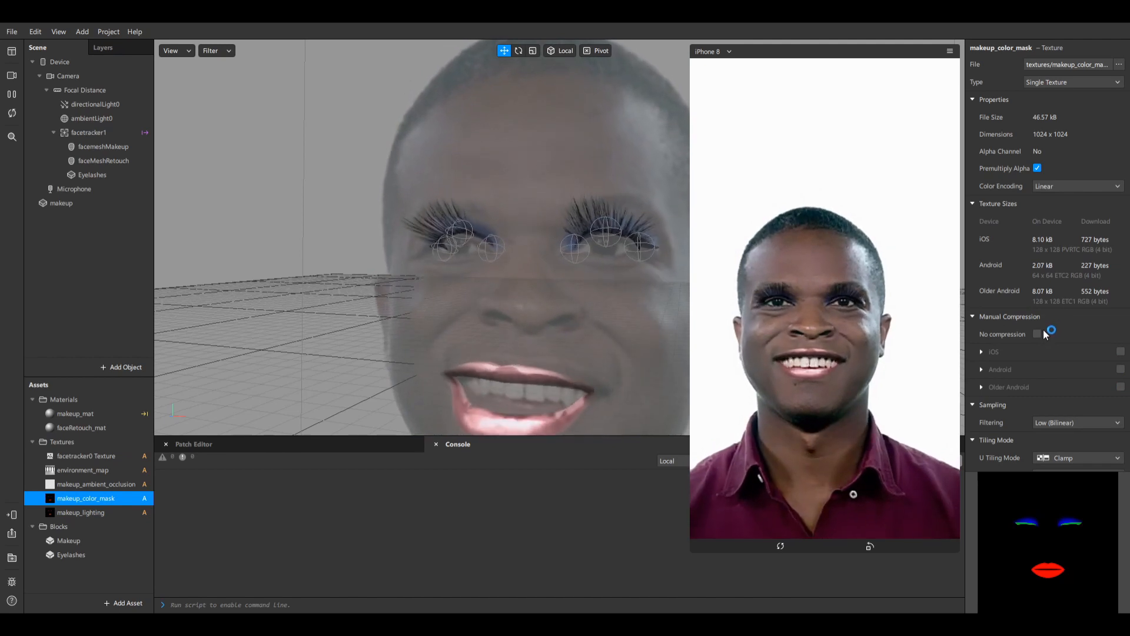
pyautogui.click(1038, 333)
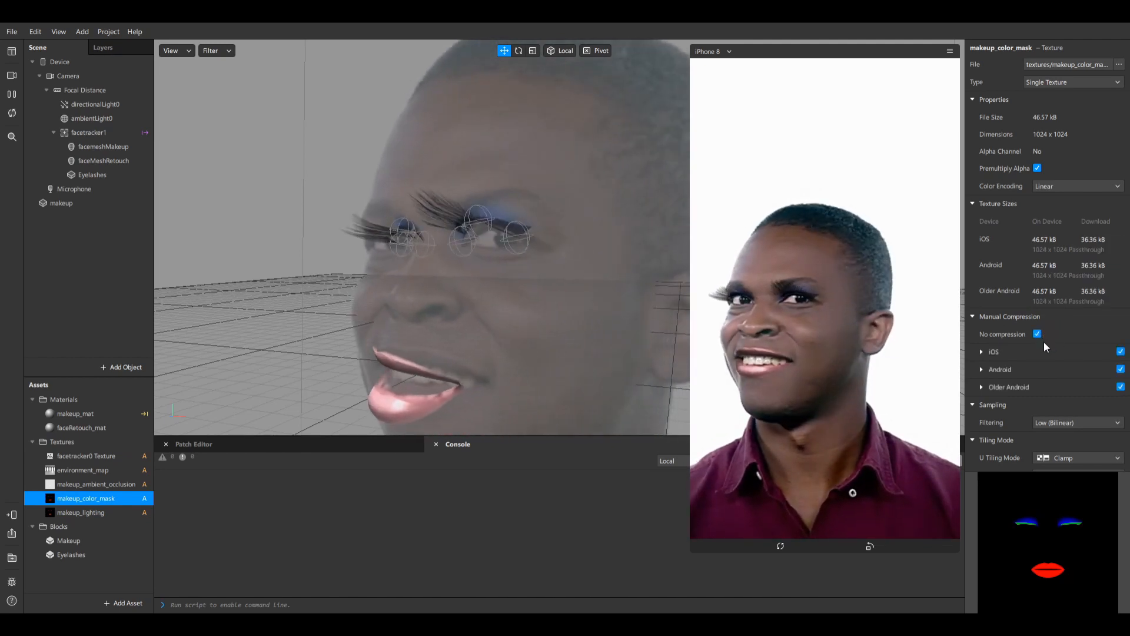
pyautogui.click(1038, 333)
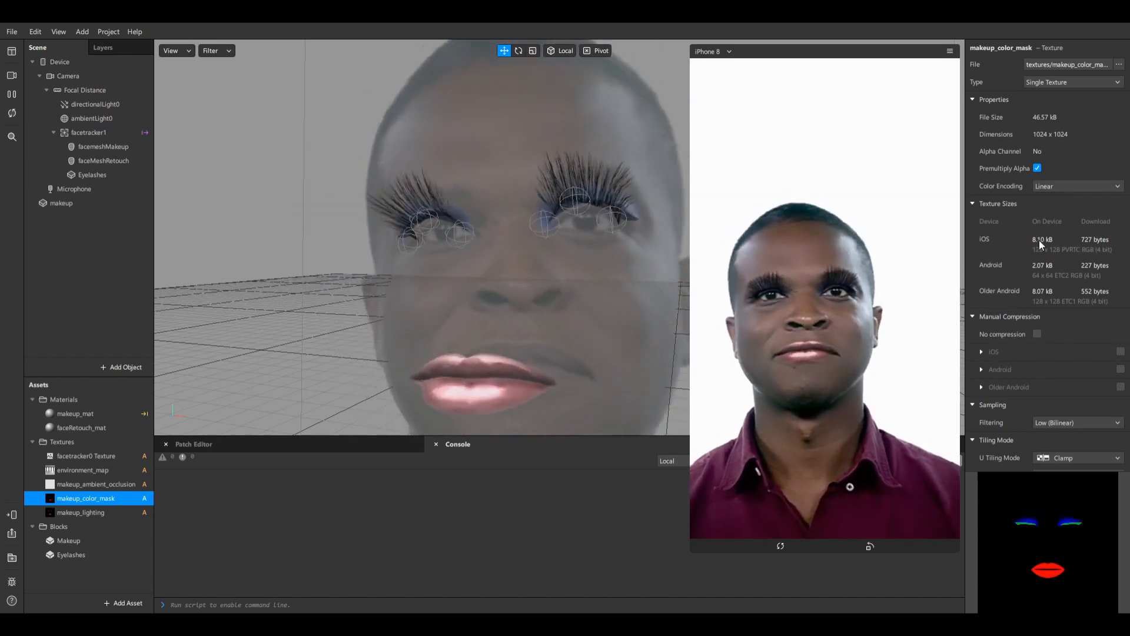
pyautogui.click(1038, 332)
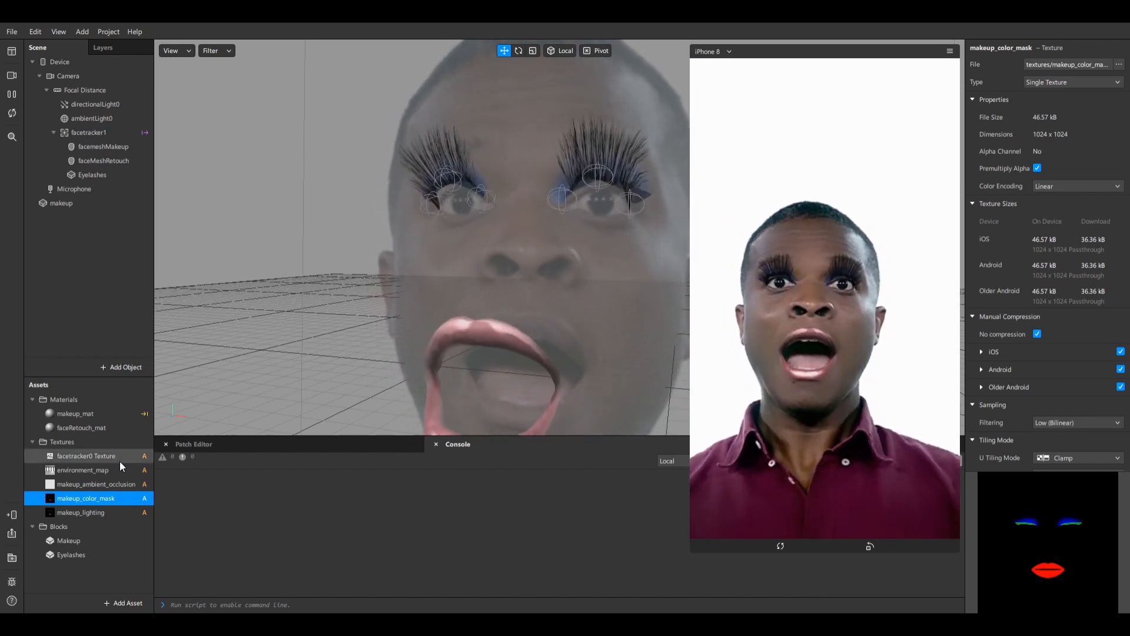
# - Turn on No compression for makeup_ambient_occlusion and check the compression formats of makeup_lighting and makeup_color_mask
pyautogui.click(87, 482)
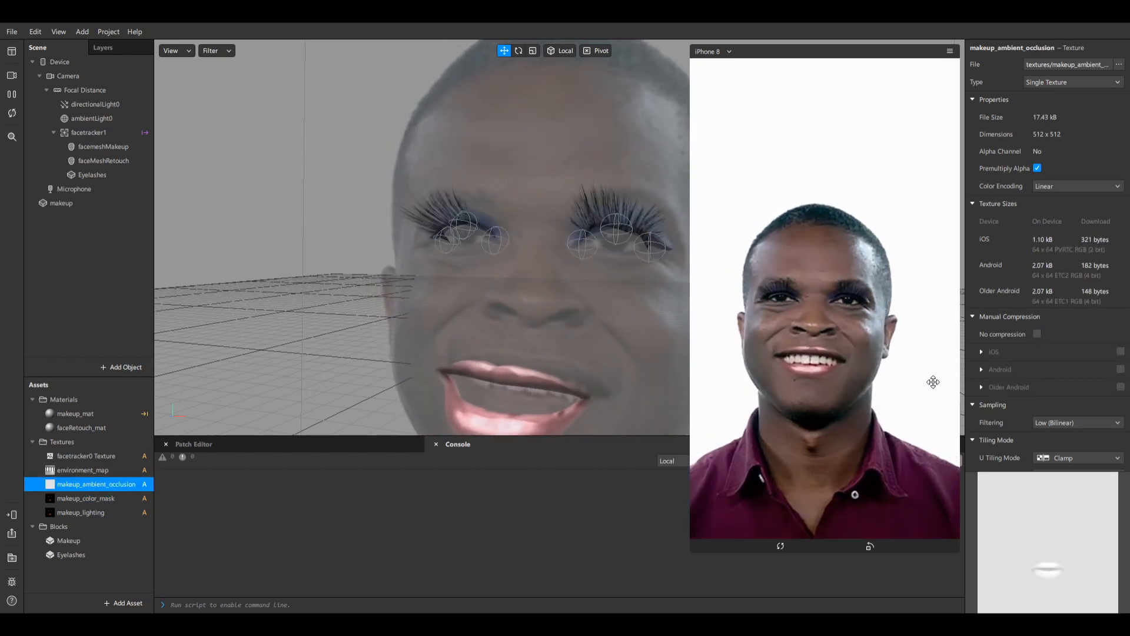
pyautogui.click(1038, 334)
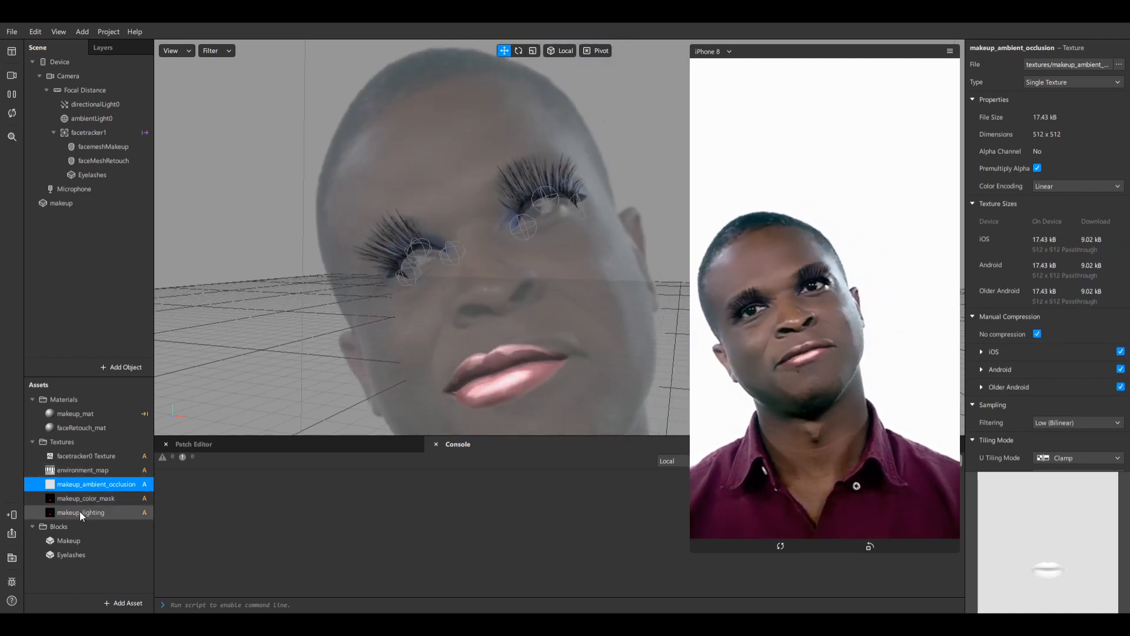
pyautogui.click(80, 511)
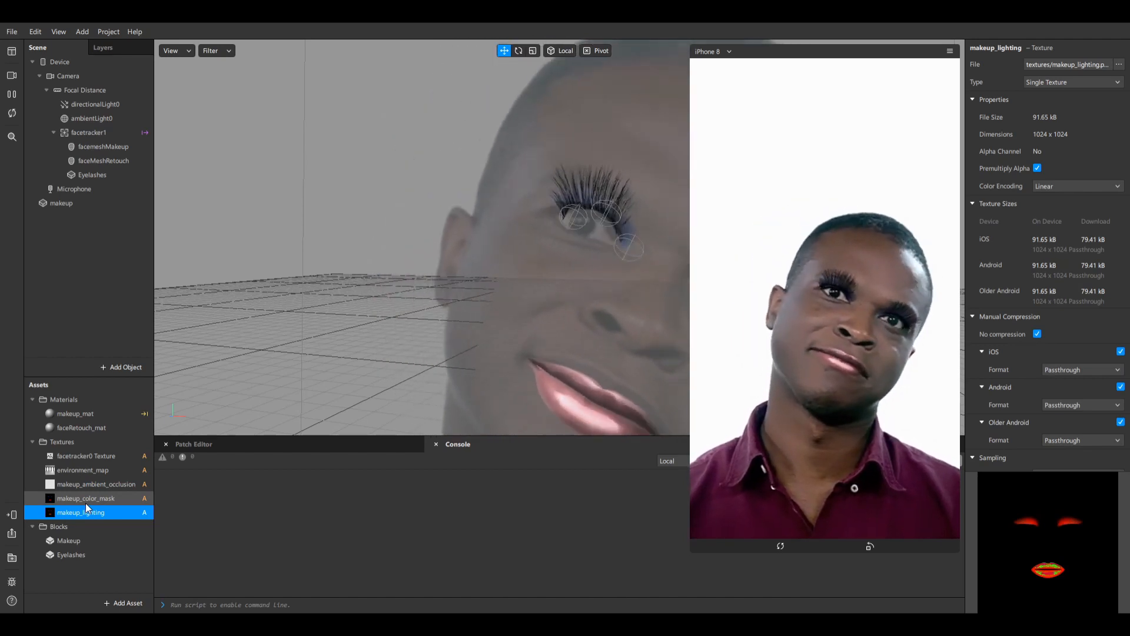
pyautogui.click(86, 501)
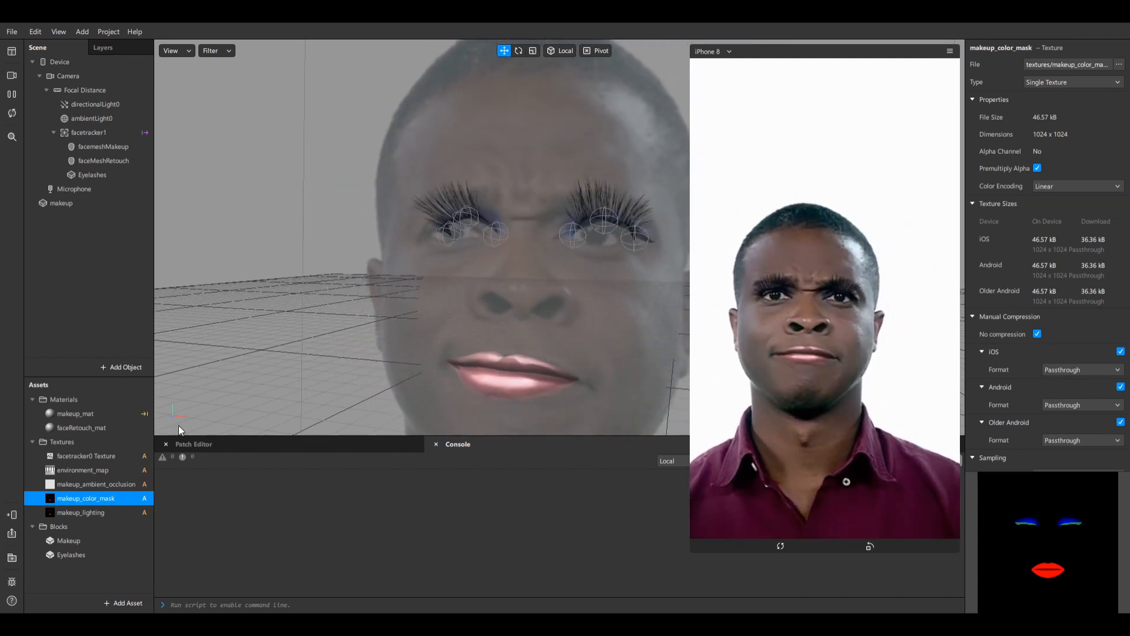
# - Review the compression settings of makeup_ambient_occlusion, makeup_color_mask and makeup_lighting, and return to the makeup block
pyautogui.click(97, 485)
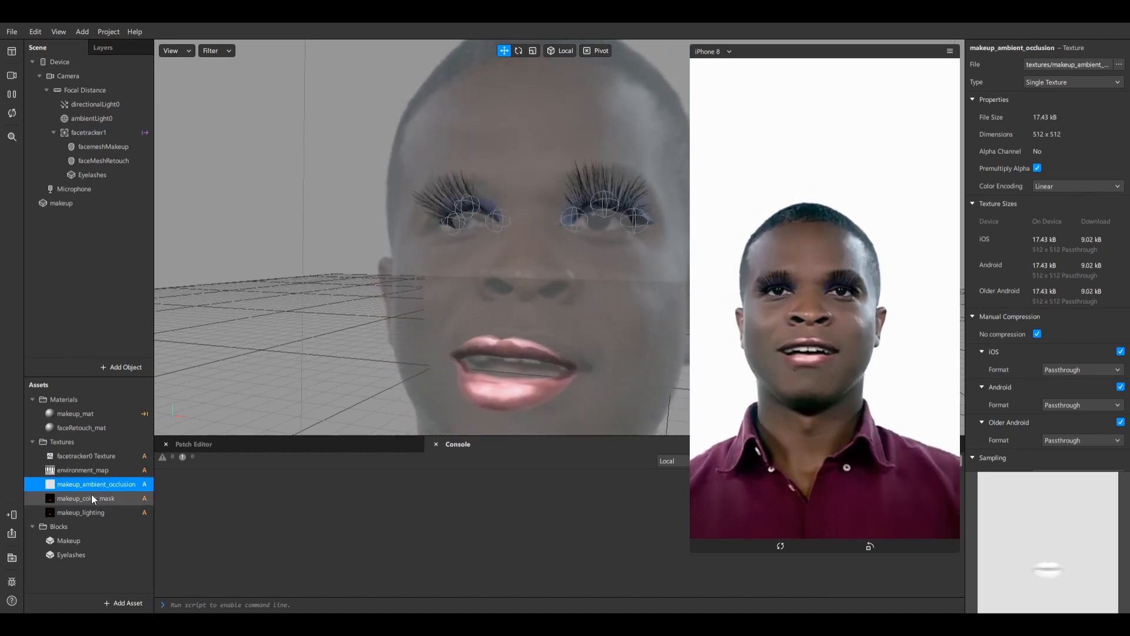
pyautogui.click(91, 495)
pyautogui.click(86, 512)
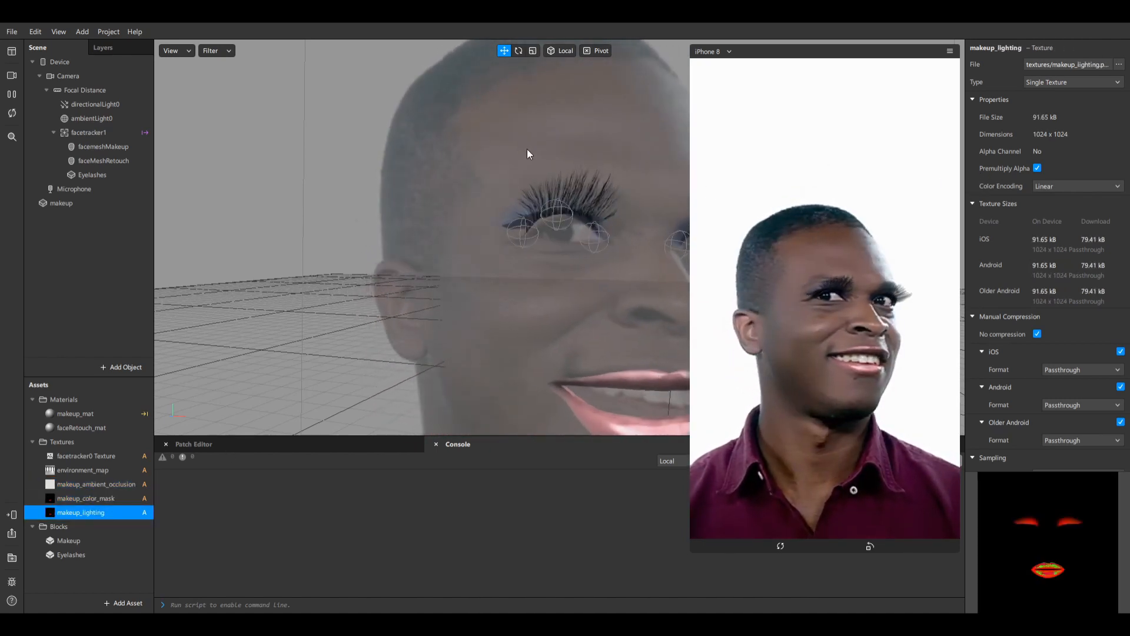
pyautogui.click(82, 203)
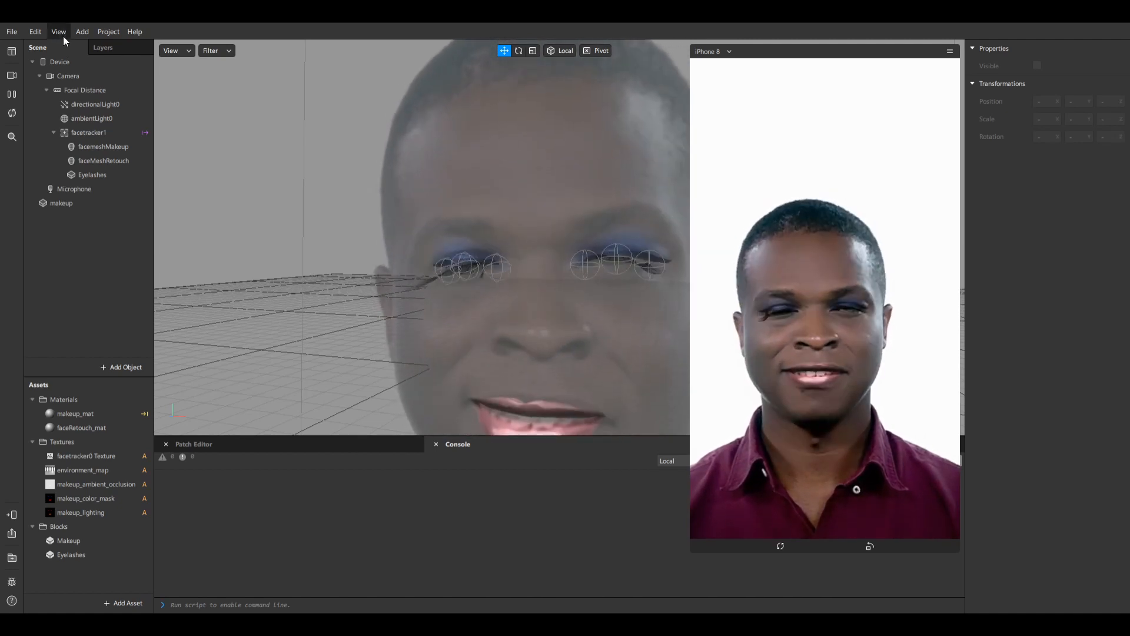
# - Look through the templates offered for starting a new project, and close the list without choosing one
pyautogui.click(12, 32)
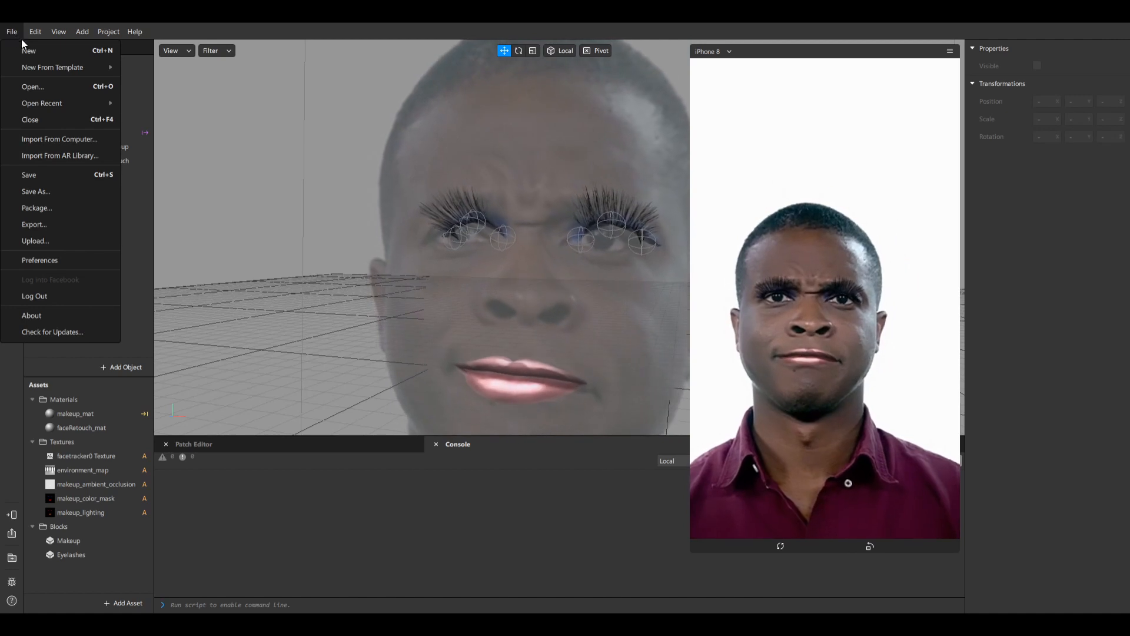
pyautogui.moveTo(42, 68)
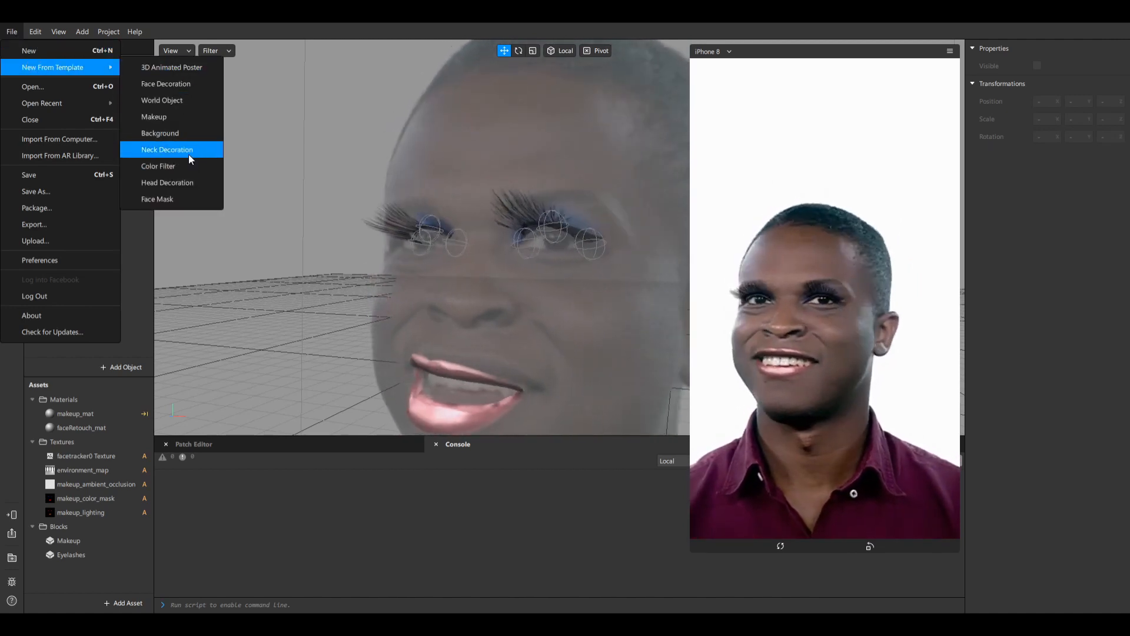
pyautogui.click(673, 588)
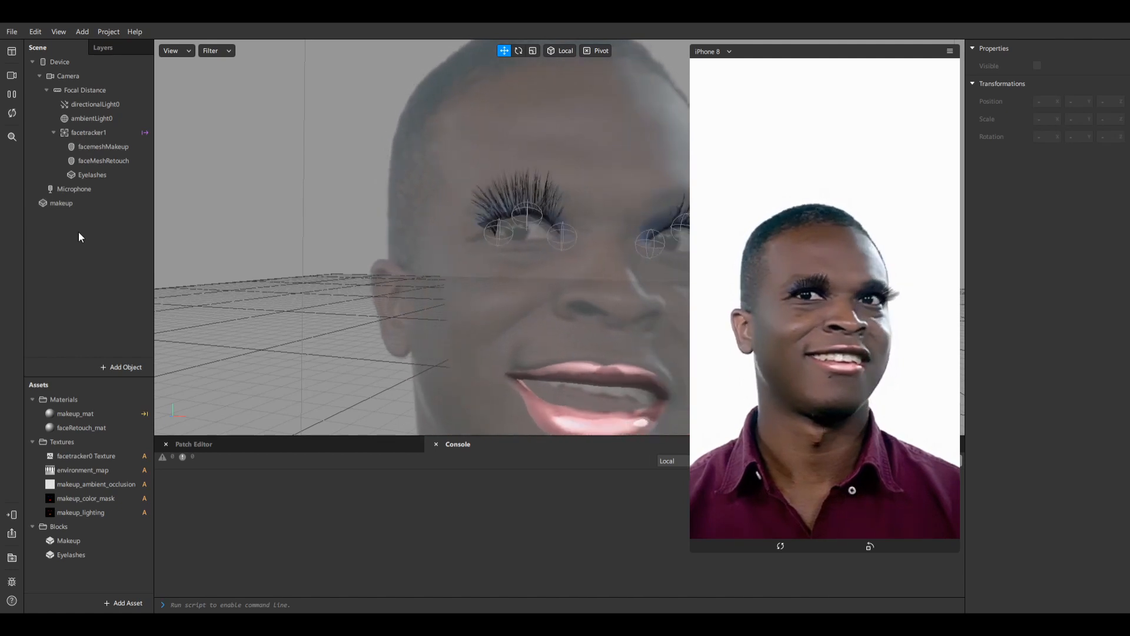
# - Enlarge the iPhone 8 preview window and select the makeup block to show its inputs
pyautogui.moveTo(690, 552); pyautogui.dragTo(658, 582)
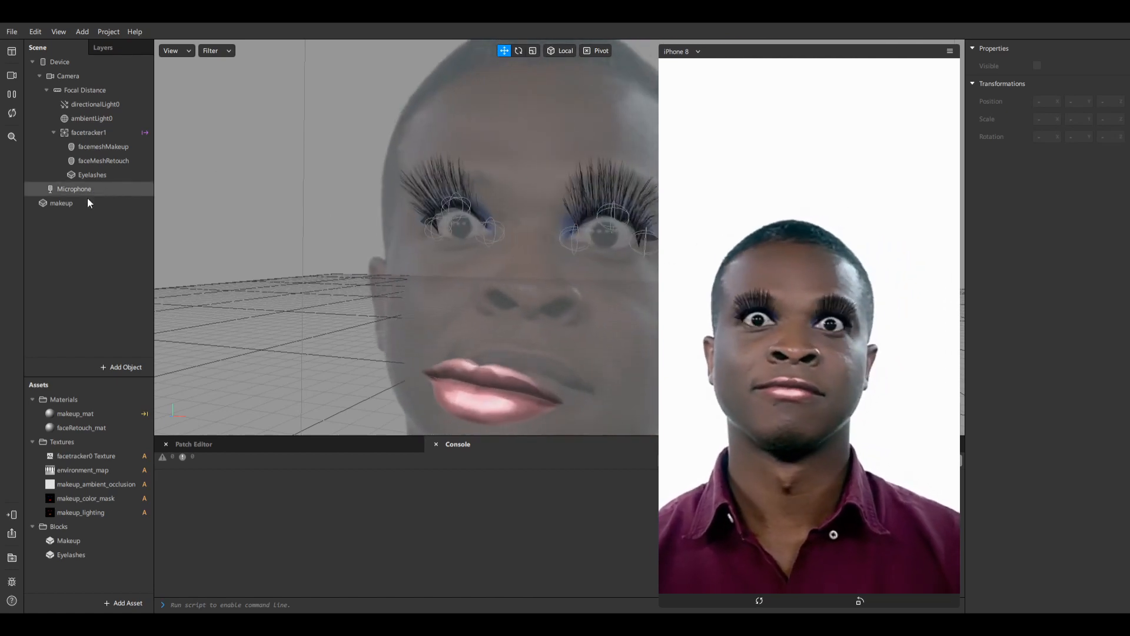
pyautogui.click(85, 202)
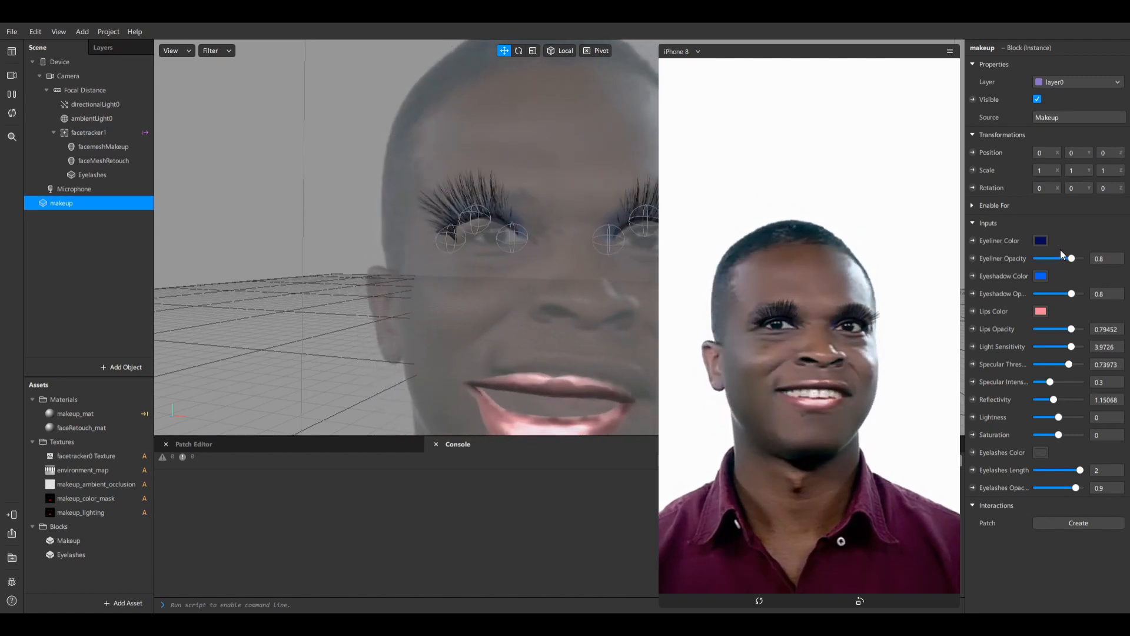
pyautogui.click(139, 33)
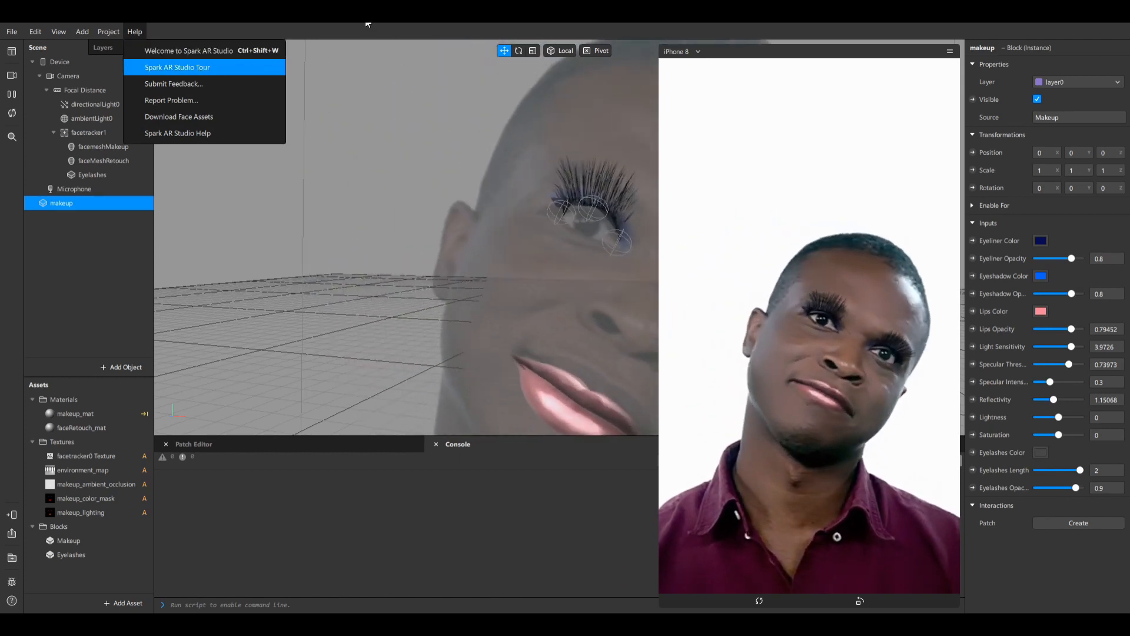
pyautogui.click(172, 266)
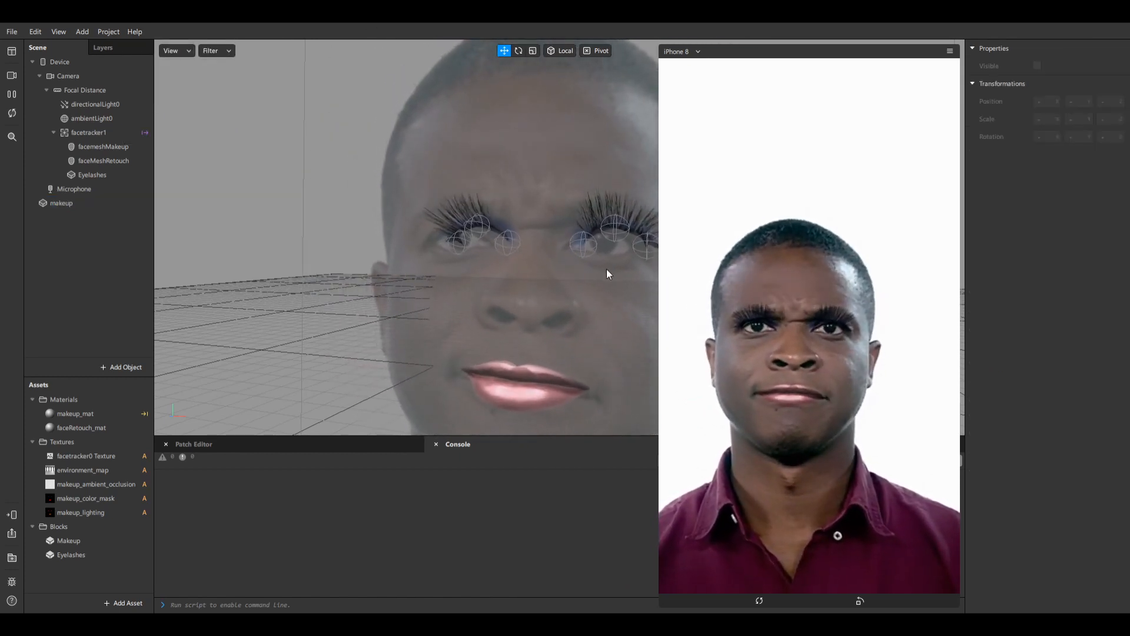